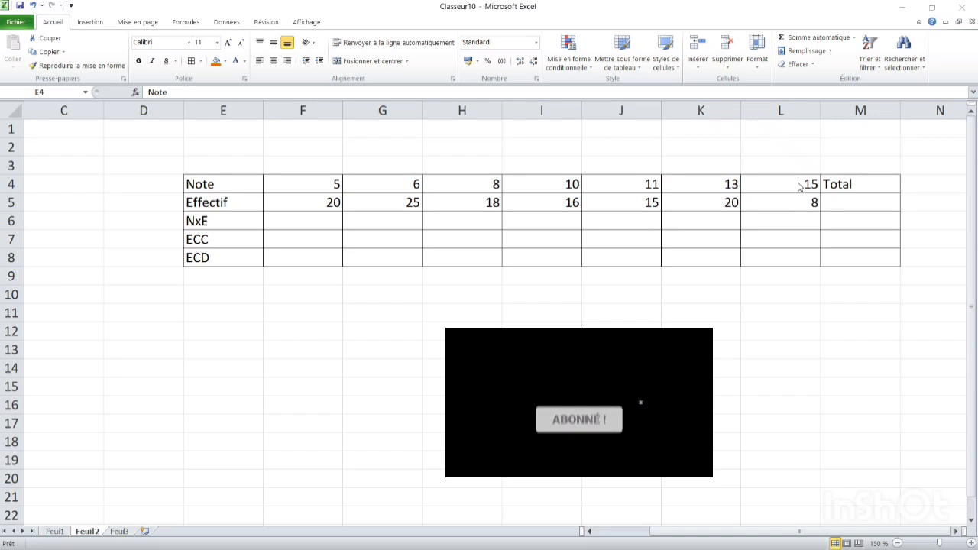
Total the Effectif row in cell M5 using the SOMME function over F5:L5.
click(840, 201)
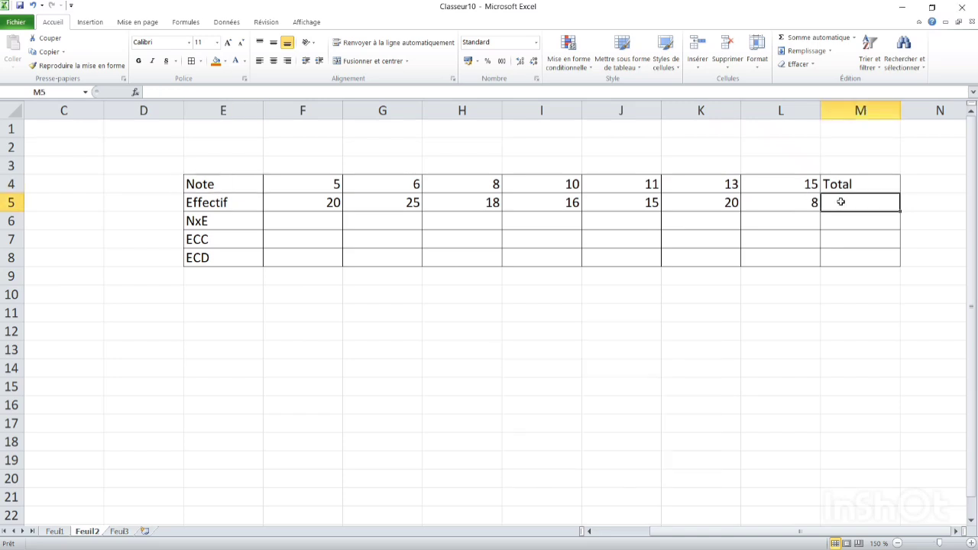
text(=)
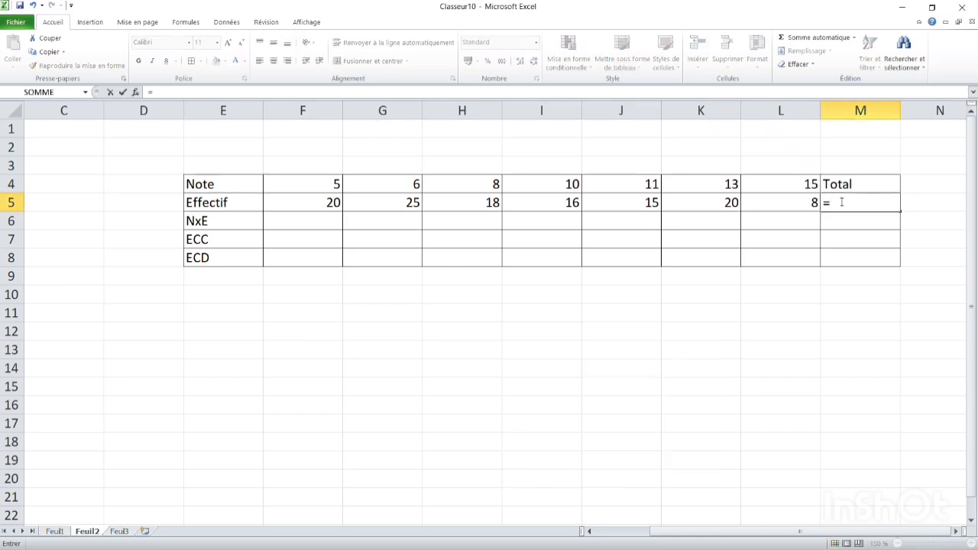
text(somm)
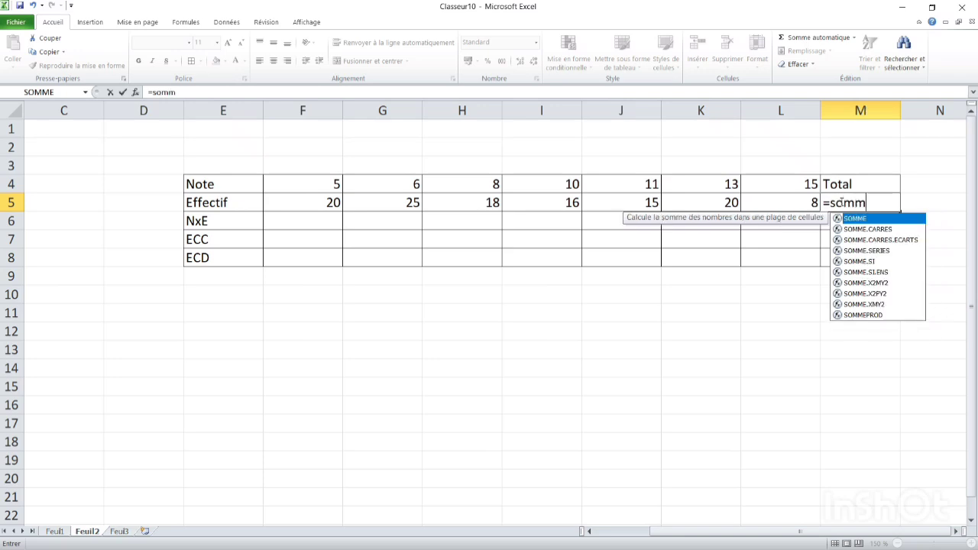
double_click(853, 220)
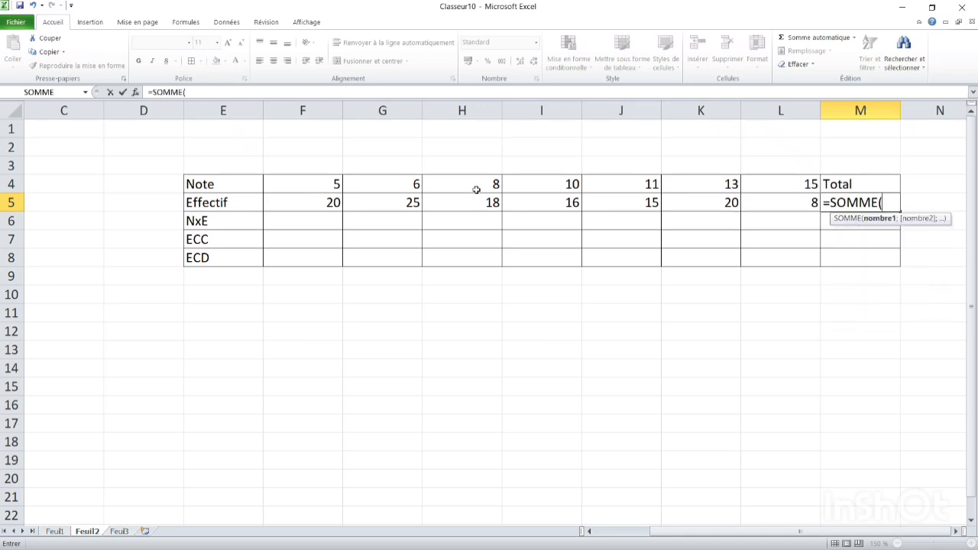
click(310, 202)
drag(310, 202, 768, 202)
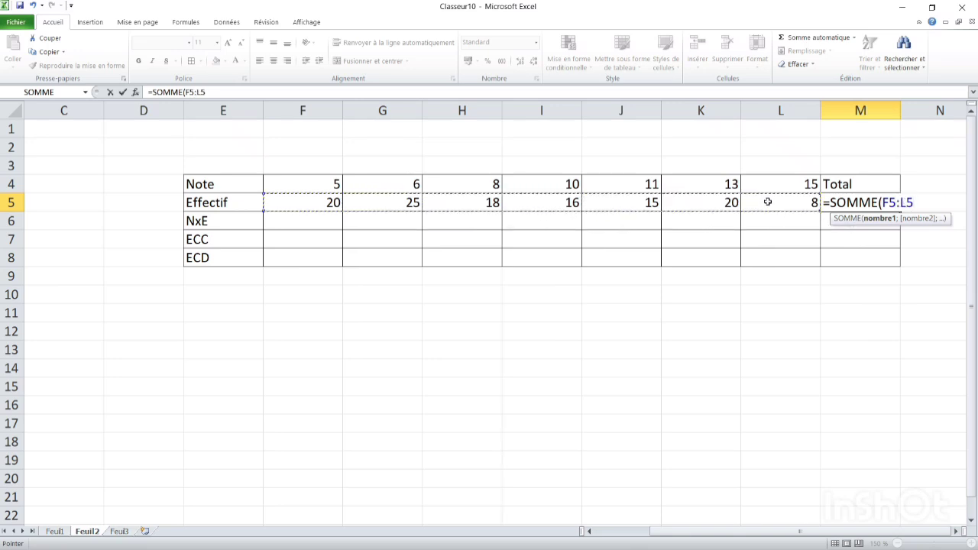
key(Return)
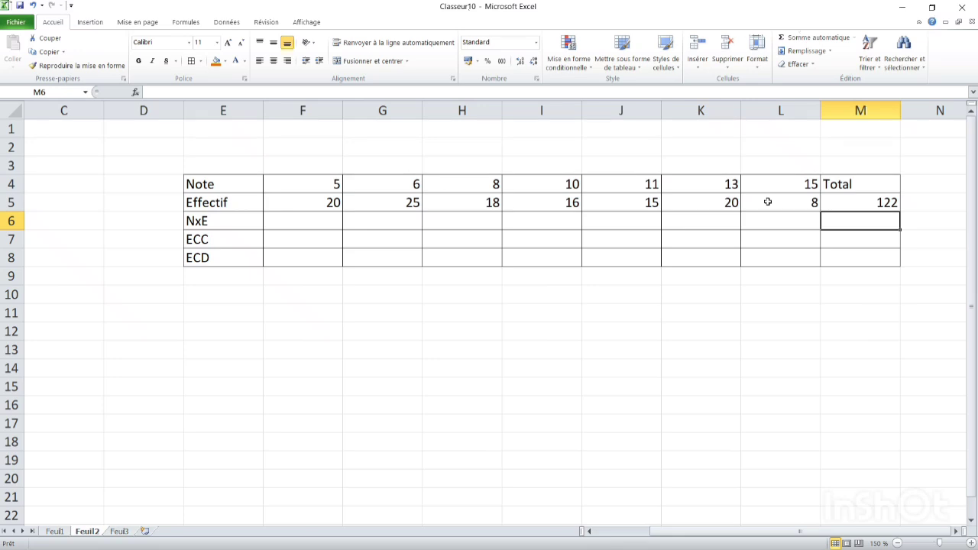
click(296, 221)
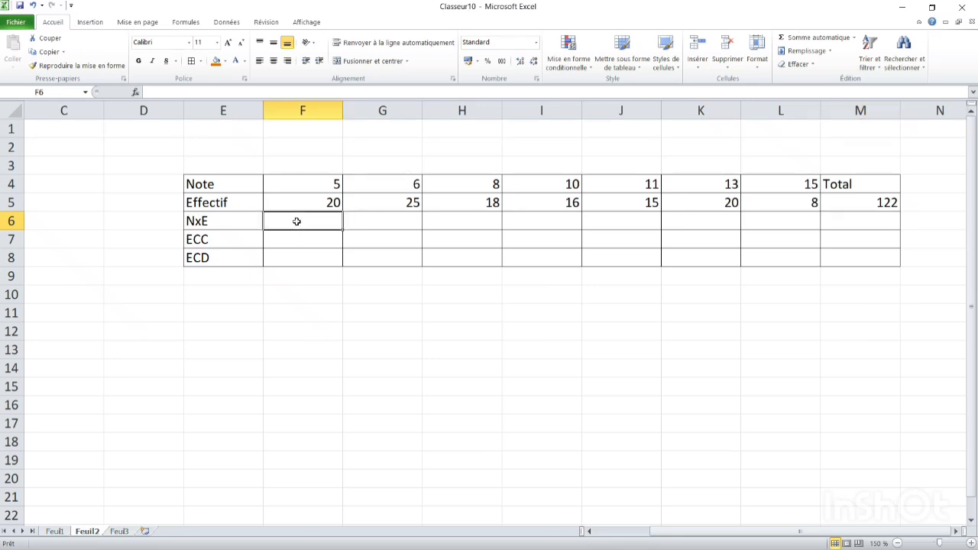
text(5*)
click(318, 184)
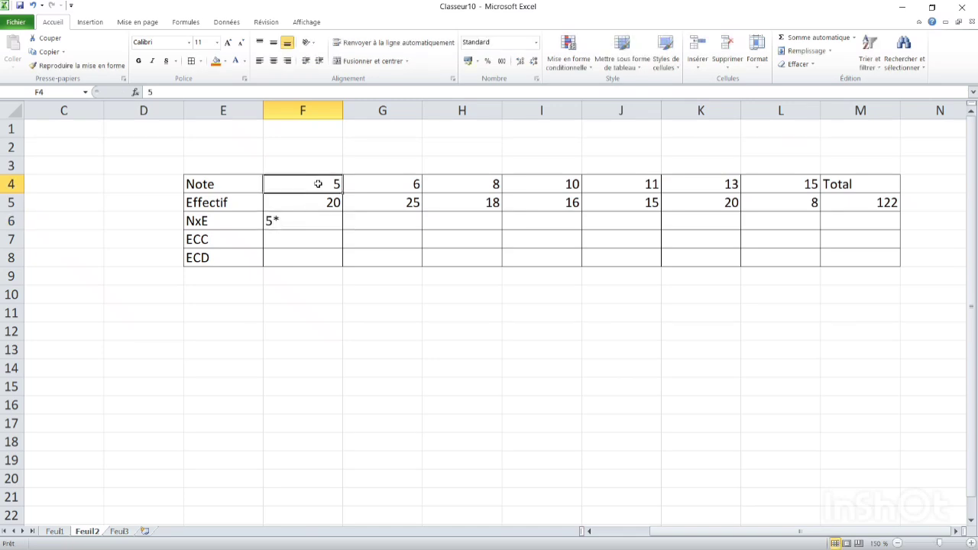
click(317, 202)
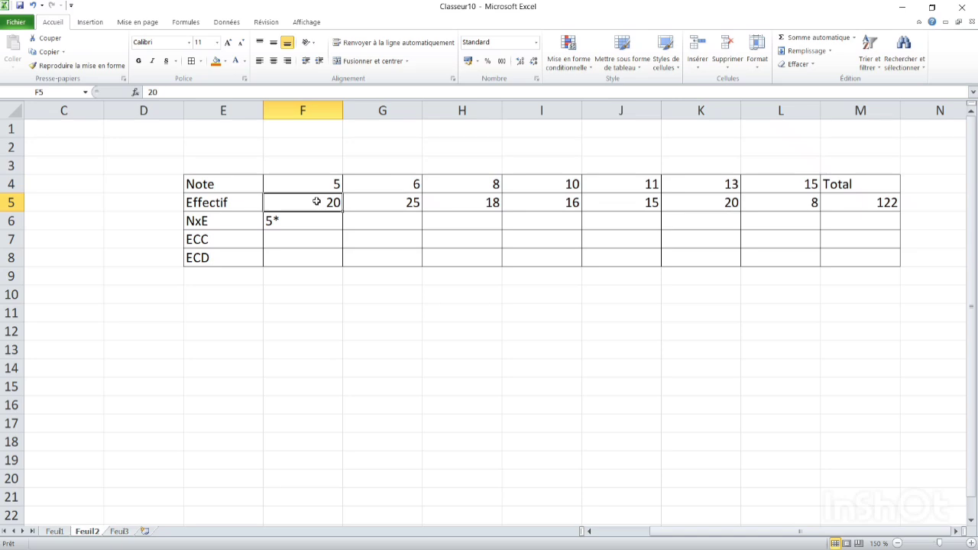
Replace the content of F6 in the NxE row with the formula =F4*F5.
double_click(302, 222)
key(BackSpace)
key(BackSpace)
text(=)
click(318, 183)
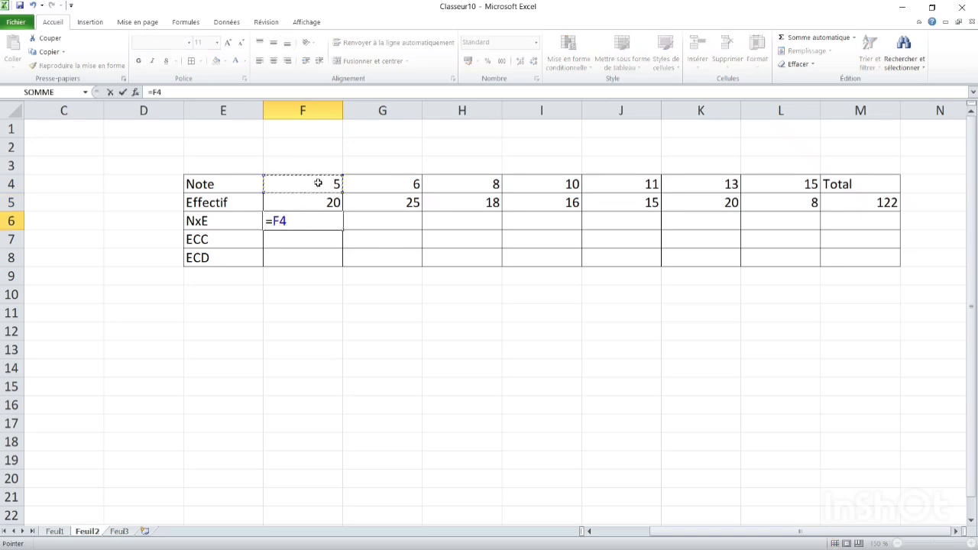
text(*)
click(322, 203)
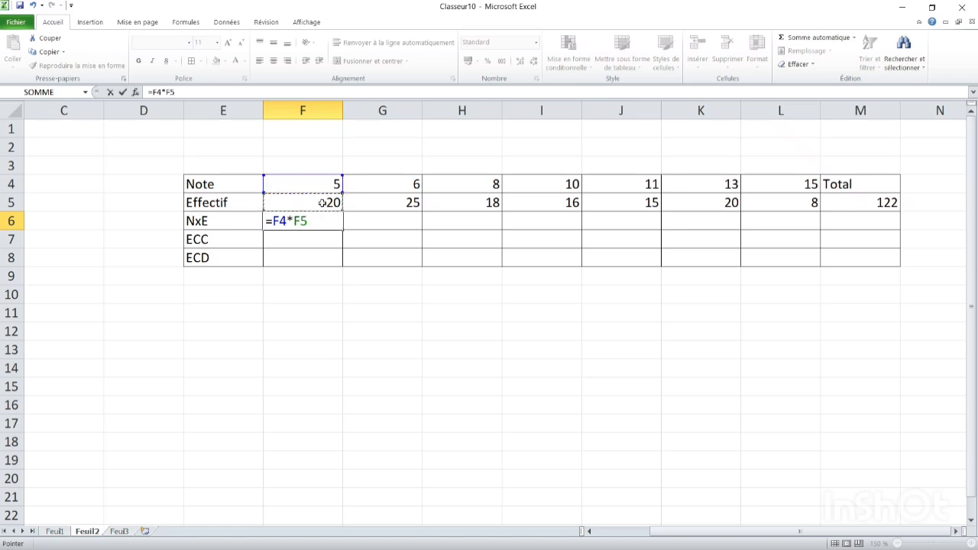
key(Return)
Fill the NxE formula from F6 across the row through L6.
click(327, 218)
click(371, 219)
click(300, 223)
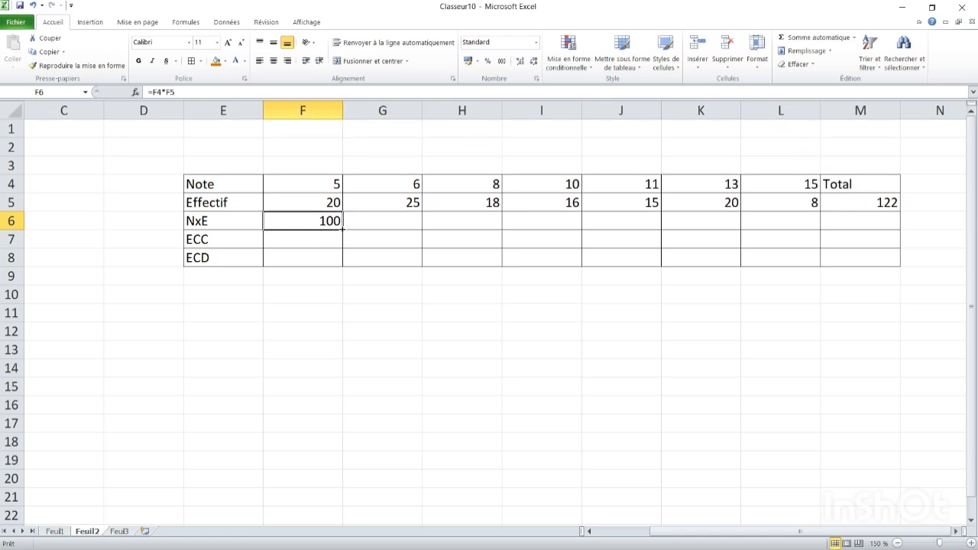
drag(342, 229, 795, 220)
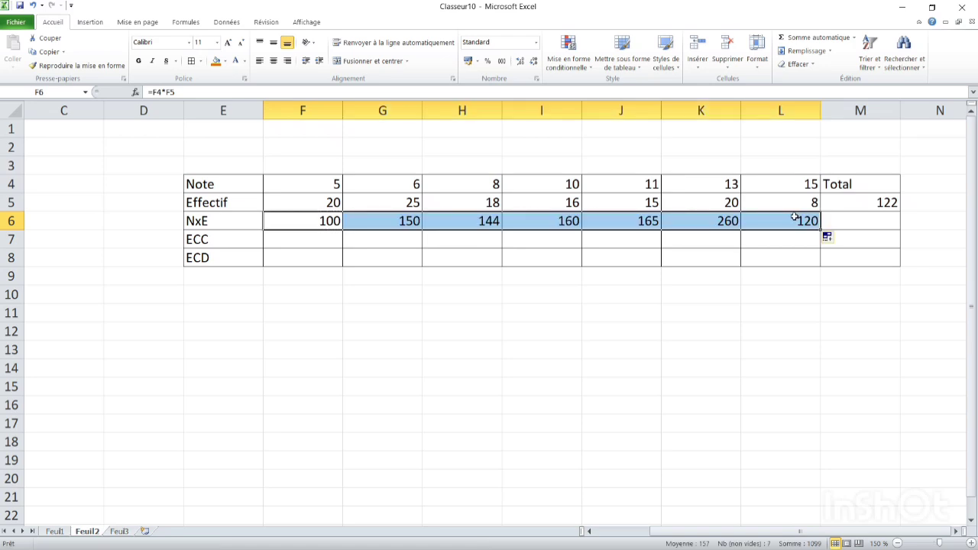
Total the NxE row in cell M6 using the SOMME function over F6:L6.
click(841, 225)
text(=s)
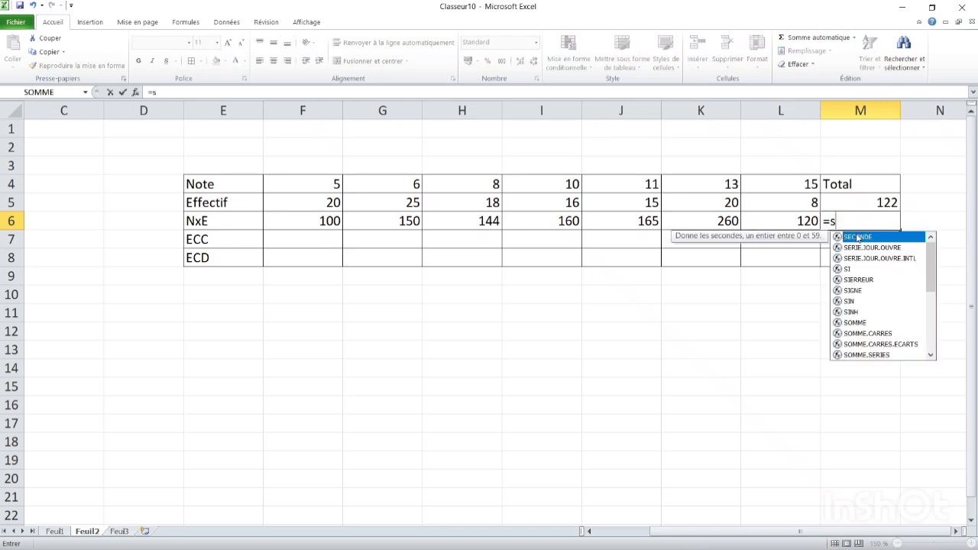
text(om)
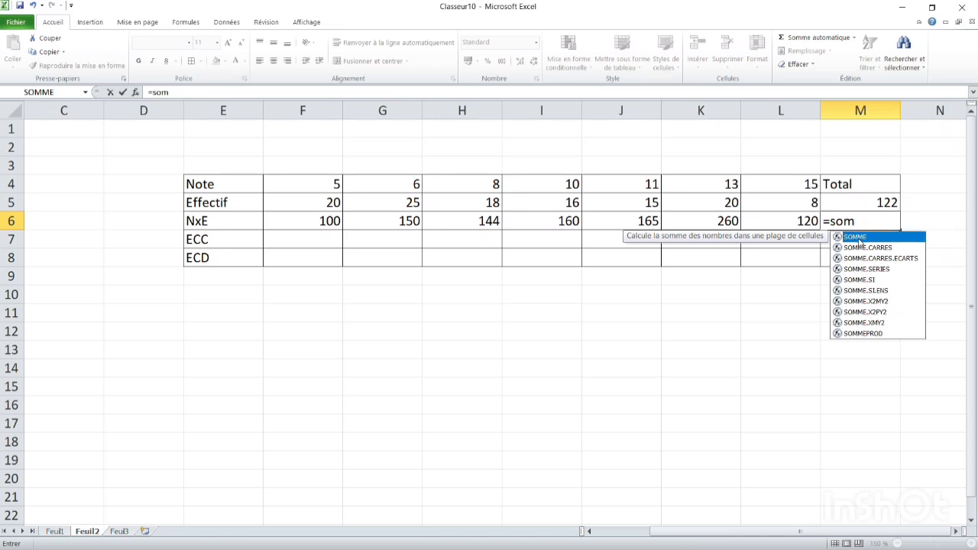
double_click(858, 239)
drag(288, 217, 774, 216)
key(Return)
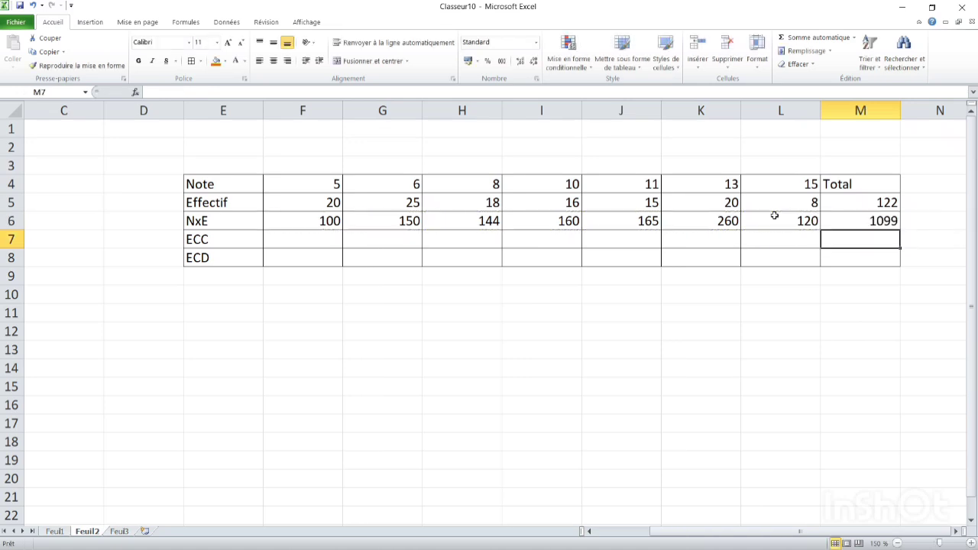
Enter the label Moyenne in cell D10 below the table.
click(119, 297)
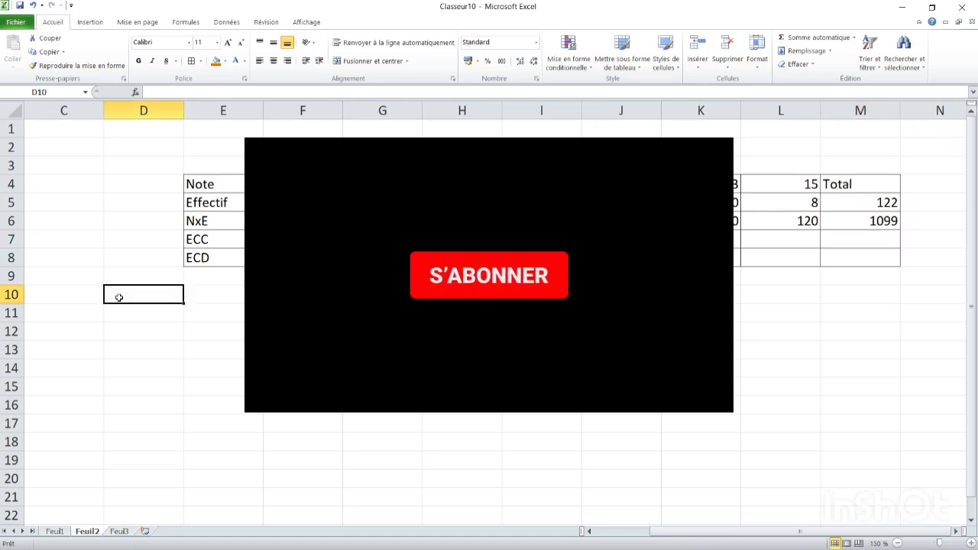
text(Mo)
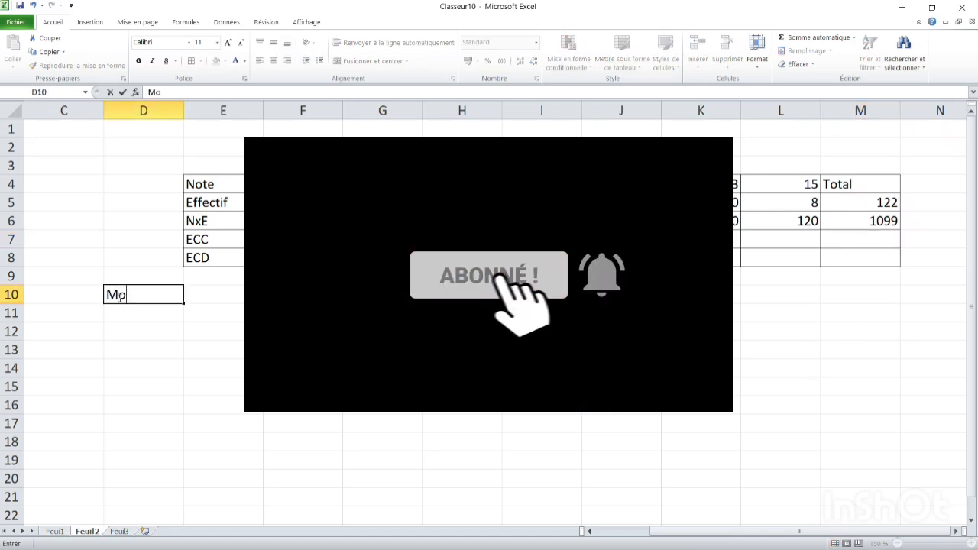
text(yenne)
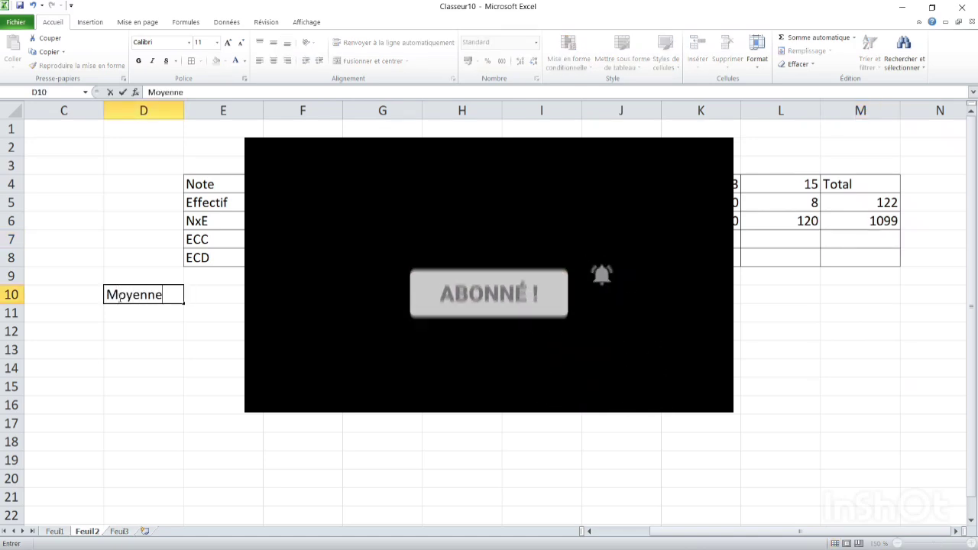
Calculate the mean in E10 with the formula =M6/M5.
click(203, 295)
text(=)
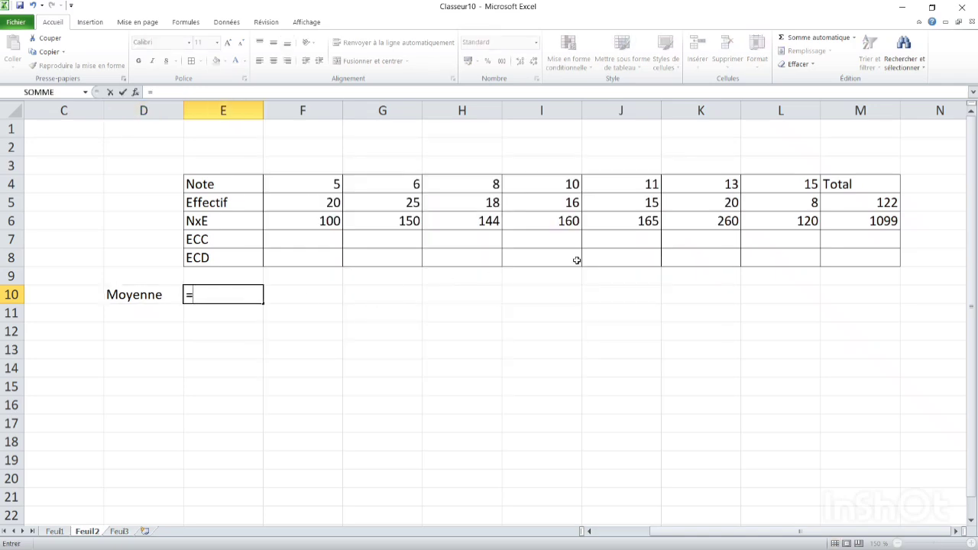
click(856, 220)
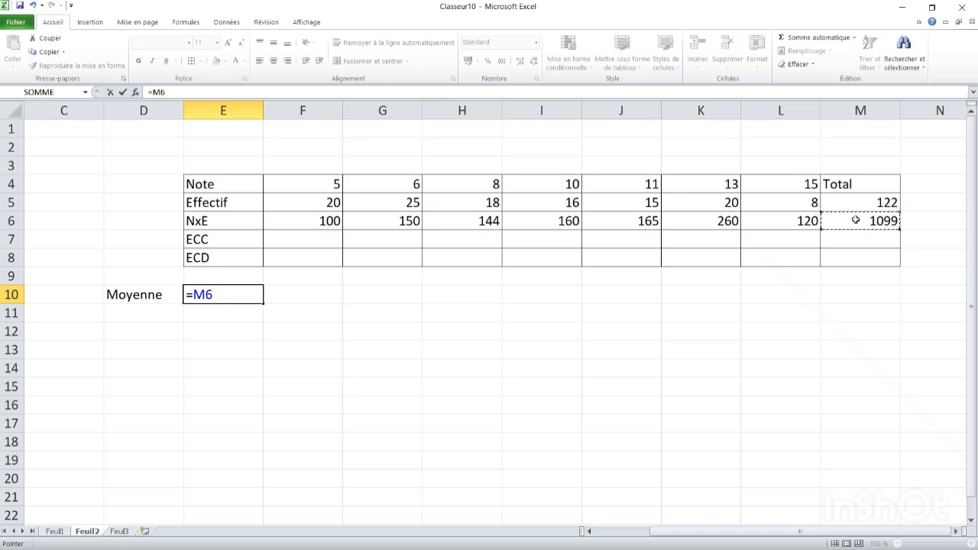
text(/)
click(850, 200)
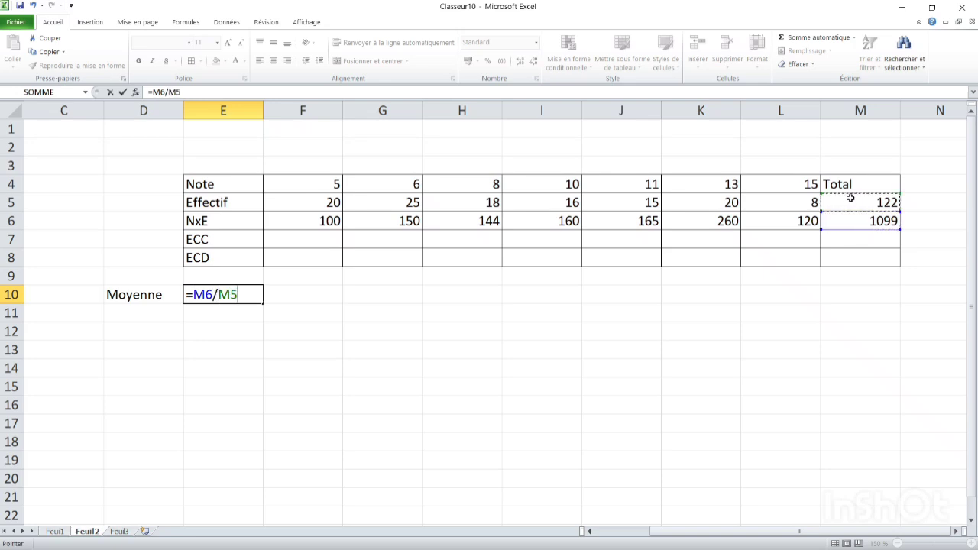
key(Return)
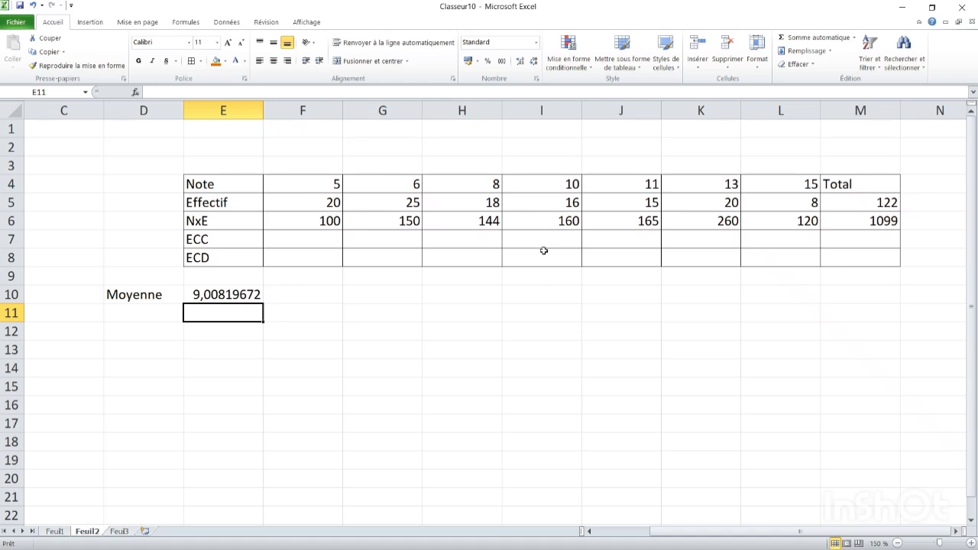
Start the ECC row by making F7 reference the first Effectif value with =F5.
click(303, 237)
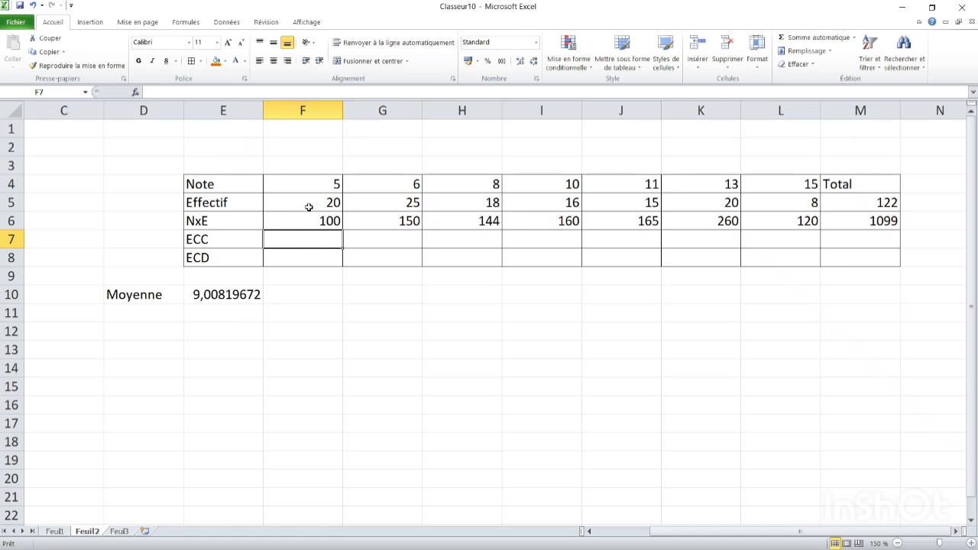
click(314, 201)
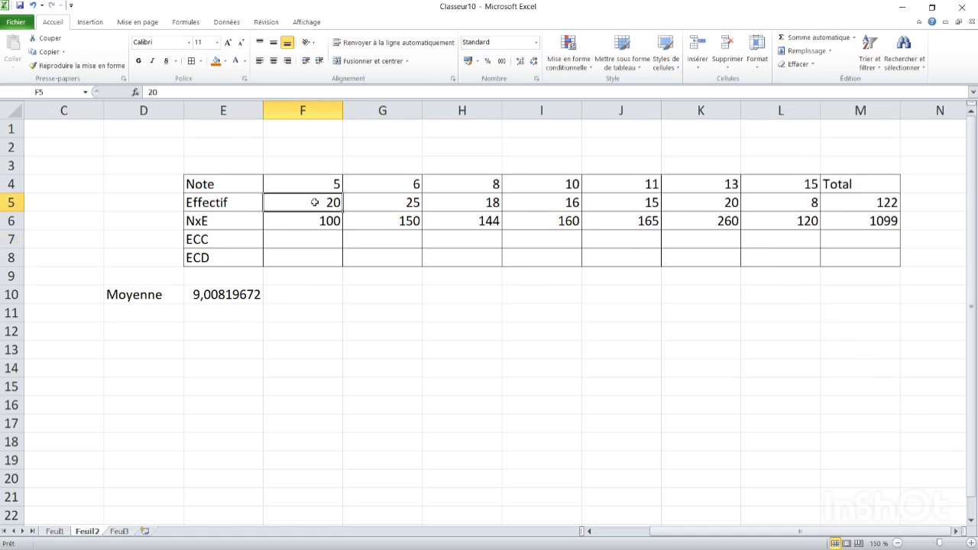
click(294, 239)
text(=)
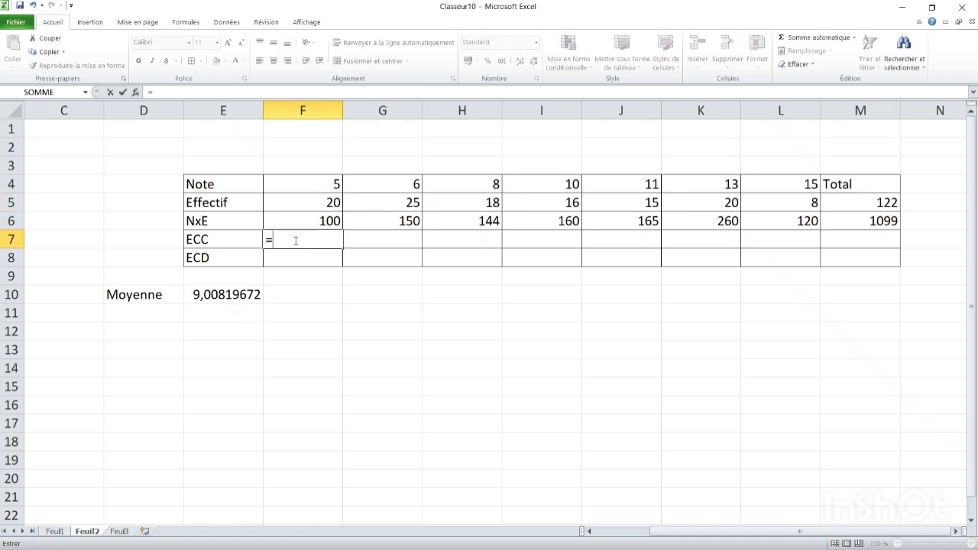
click(314, 202)
key(Return)
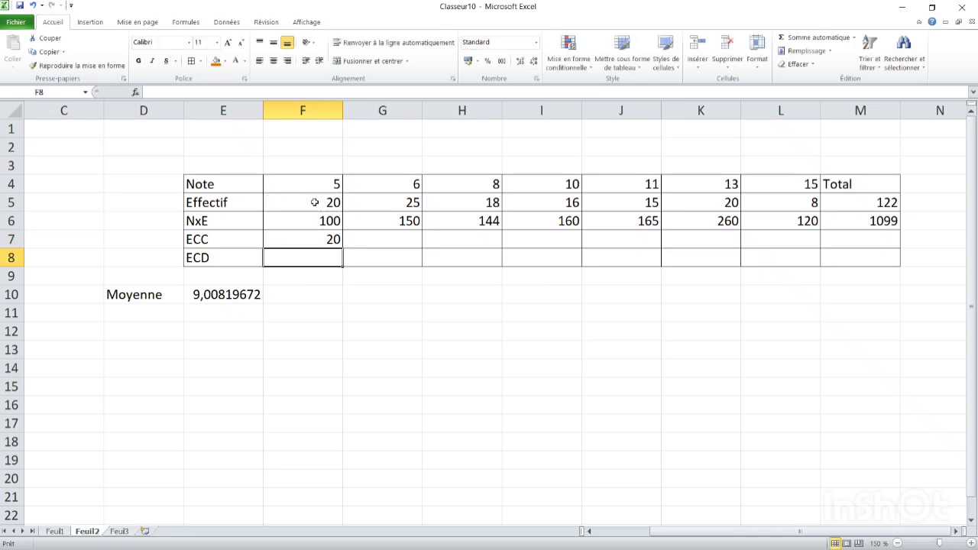
Enter the cumulative formula =F7+G5 in G7 and fill it across the ECC row through L7.
click(368, 239)
text(=)
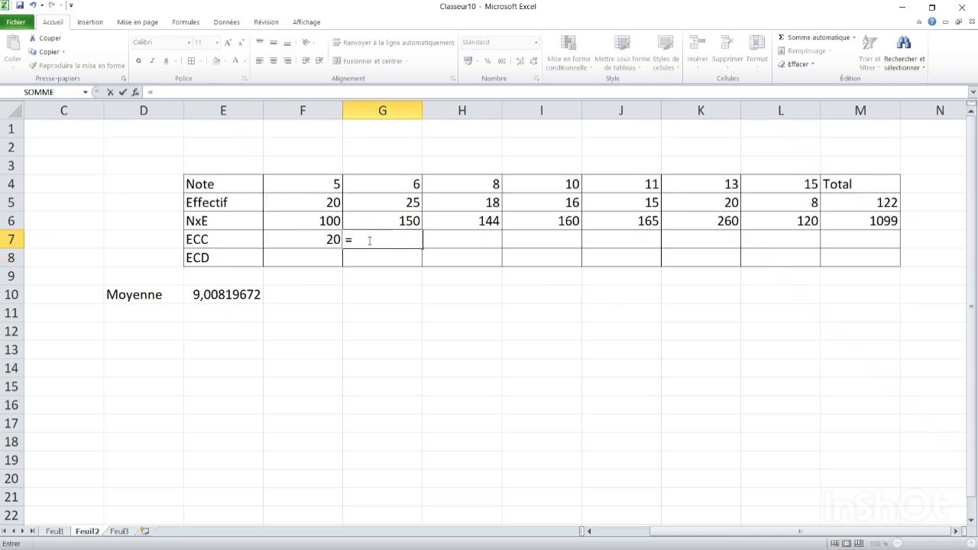
click(313, 240)
text(+)
click(408, 202)
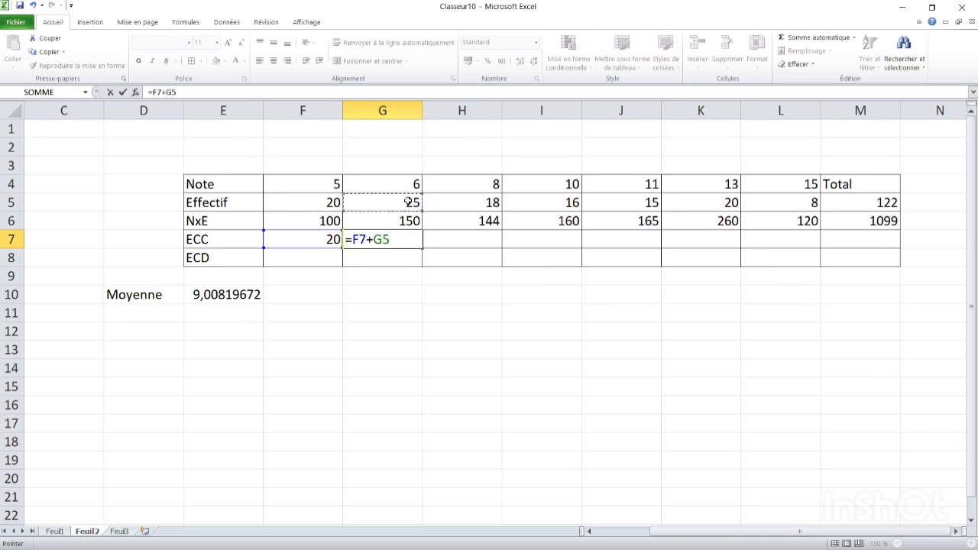
key(Return)
click(401, 236)
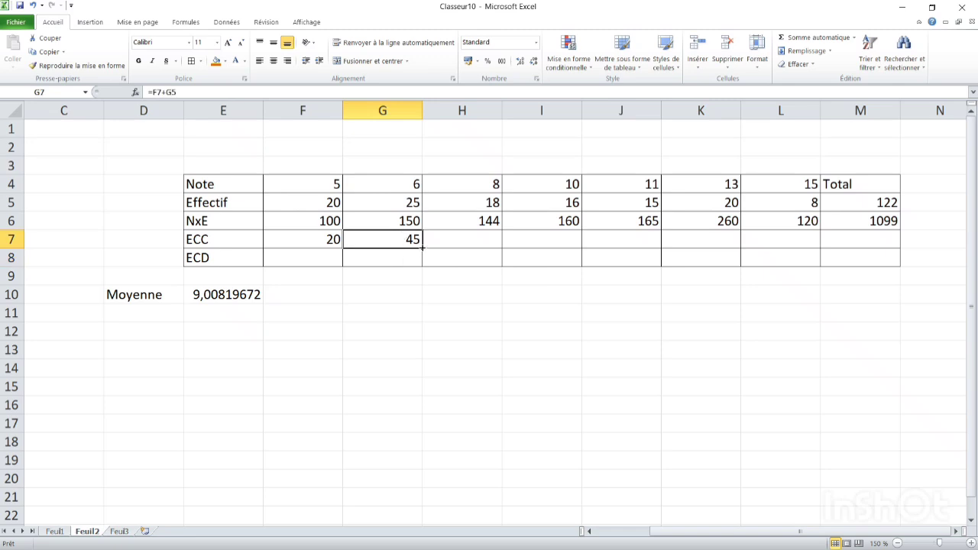
drag(422, 247, 814, 235)
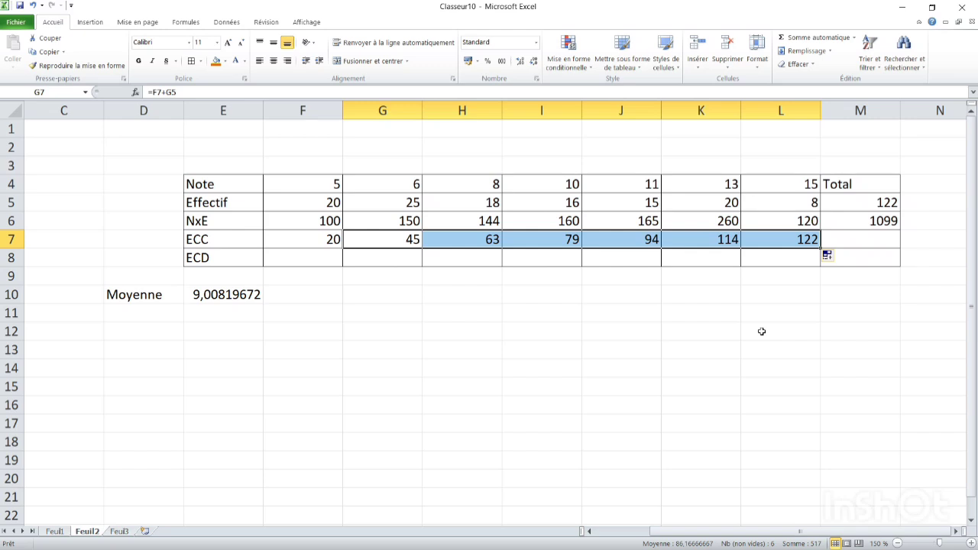
Start the ECD row from its end by making L8 reference the last Effectif value, L5.
click(774, 256)
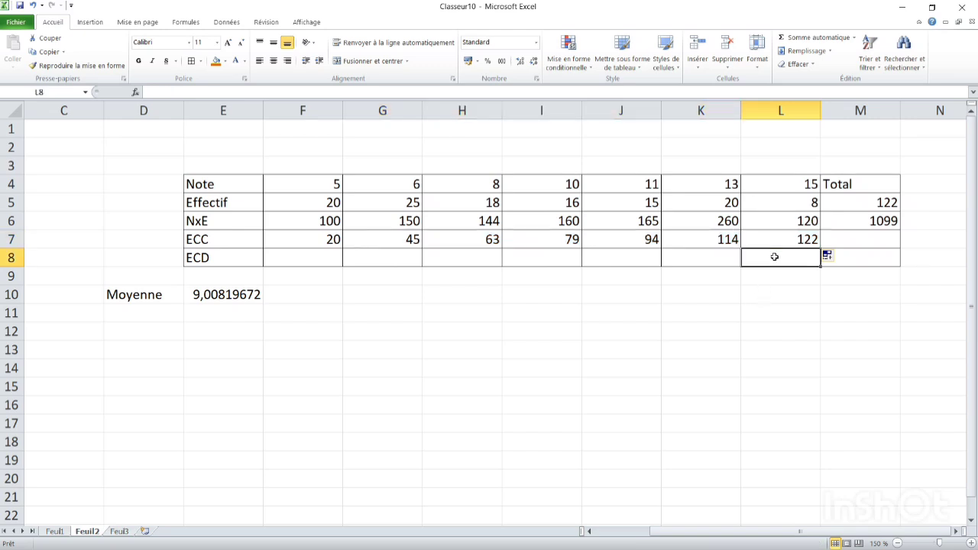
text(=)
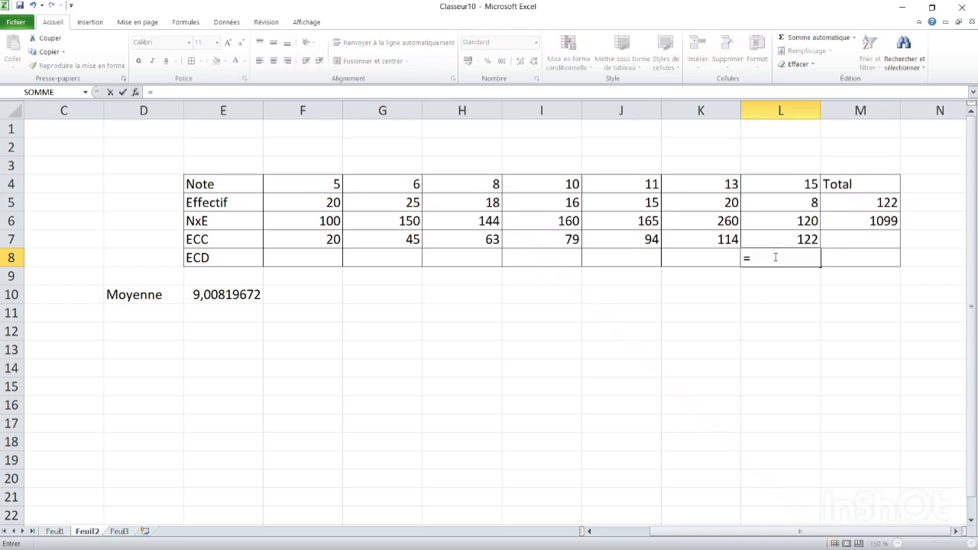
click(776, 203)
key(Return)
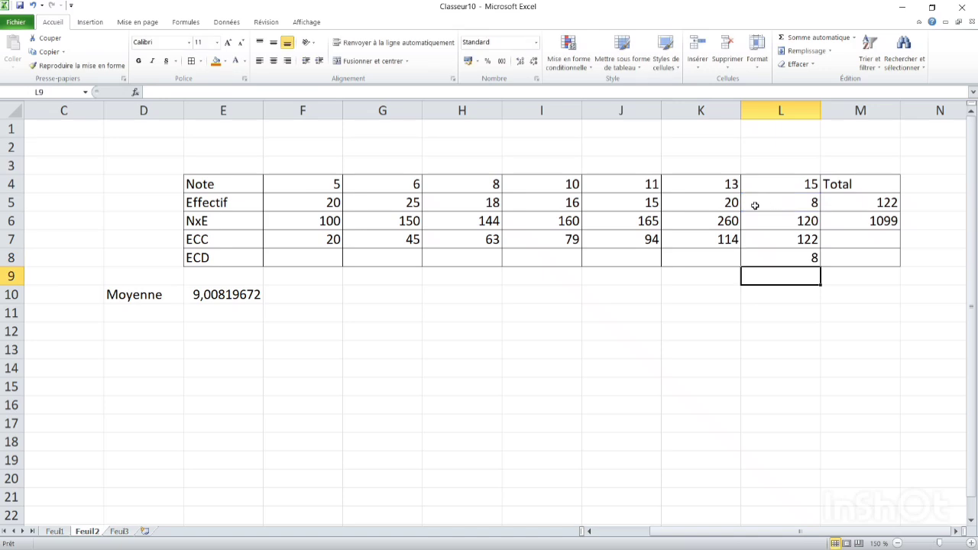
Enter the cumulative formula =L8+K5 in K8 and fill it backwards across the ECD row to F8.
click(700, 262)
text(=)
click(774, 258)
text(+)
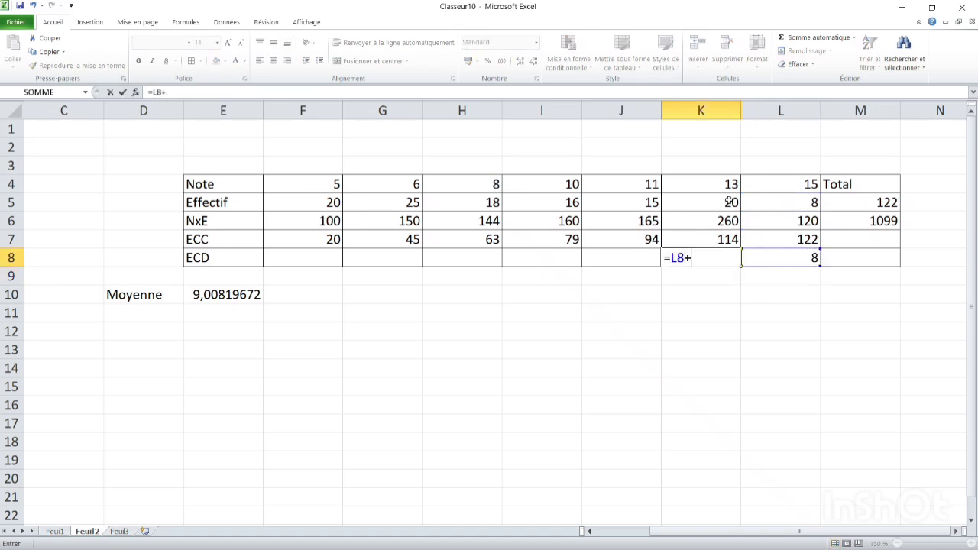
click(730, 201)
key(Return)
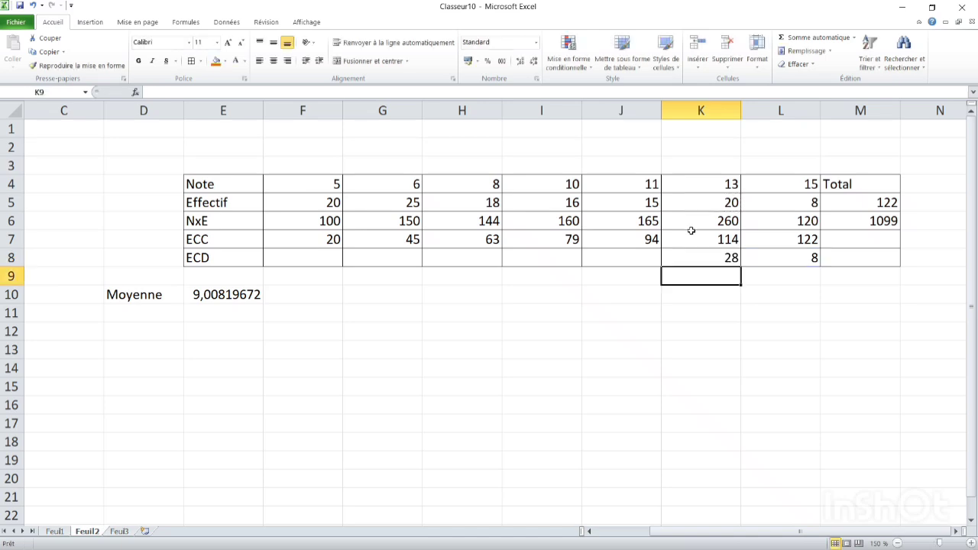
click(704, 259)
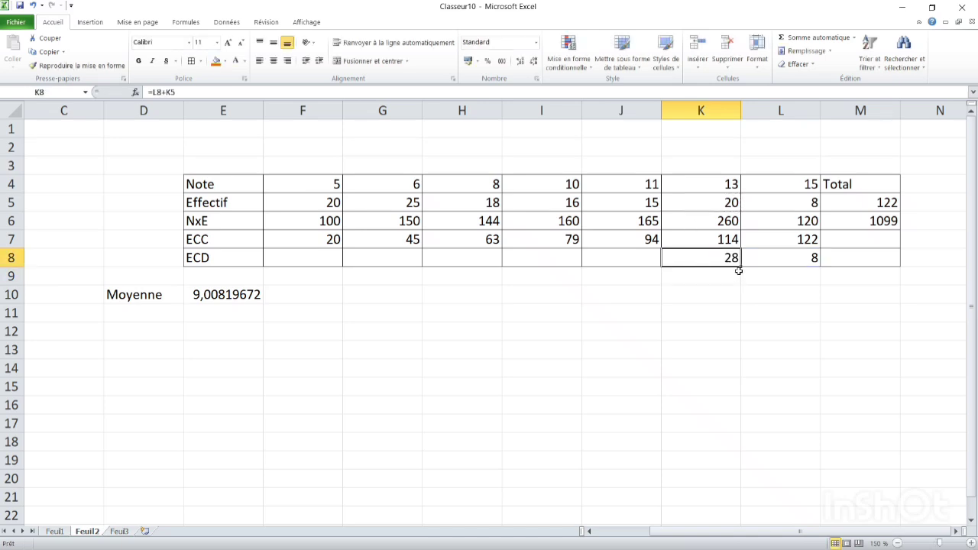
drag(740, 268, 292, 259)
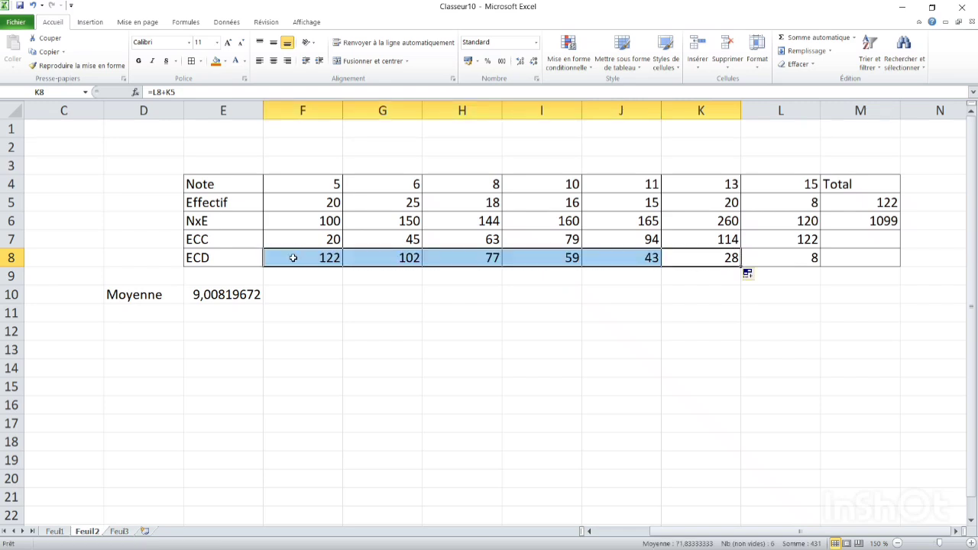
Label D11 "effectif max" and calculate the maximum of the Effectif values F5:L5 in E11 with the MAX function.
click(139, 314)
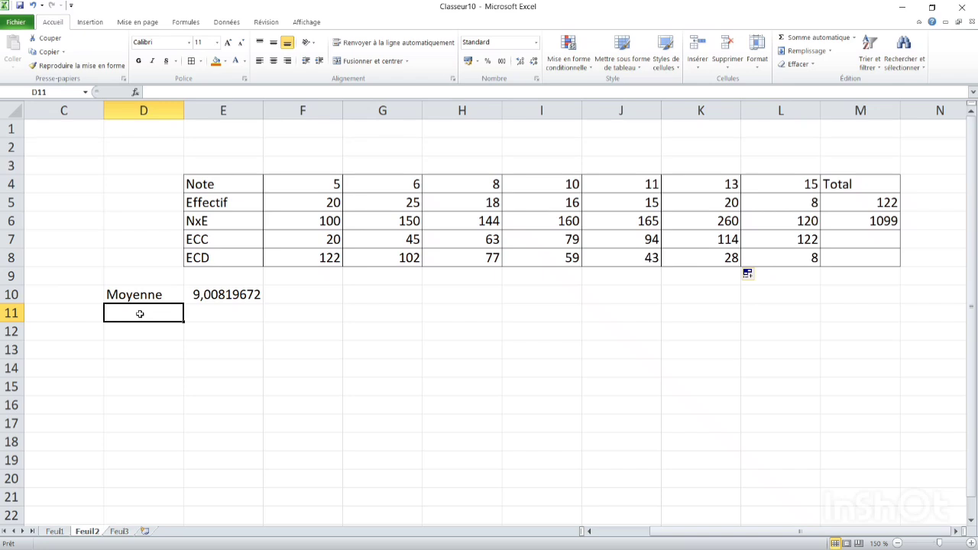
text(effecti)
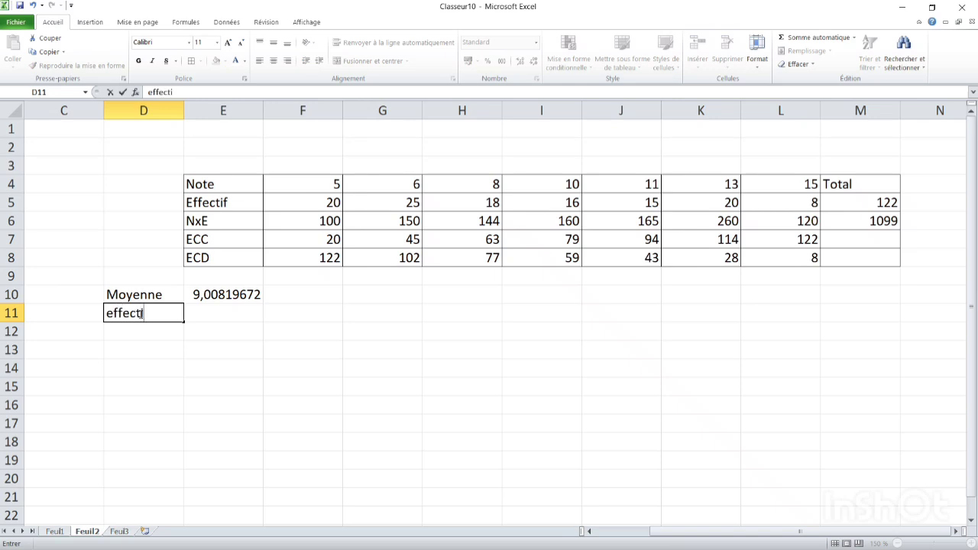
text(f max)
click(206, 312)
text(=ma)
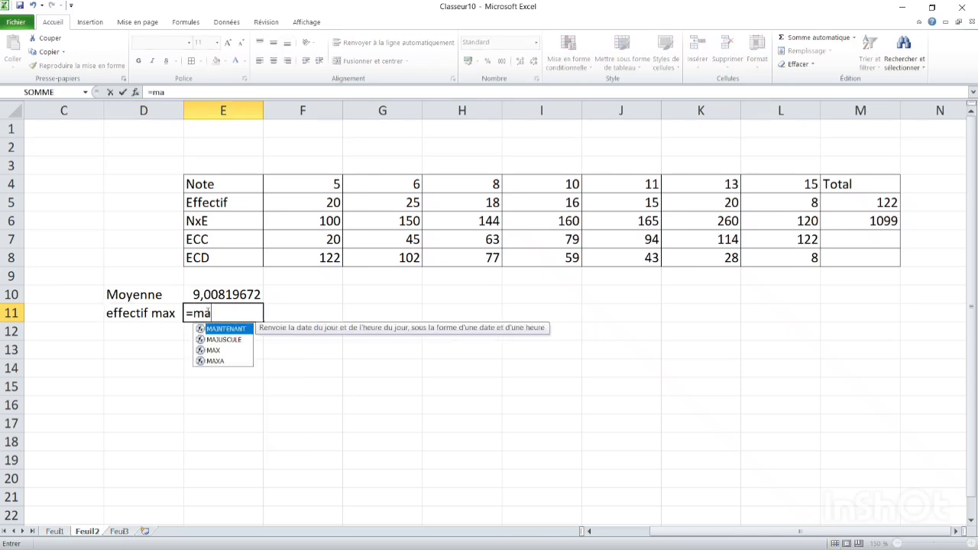
double_click(226, 352)
click(287, 203)
drag(287, 202, 778, 203)
key(Return)
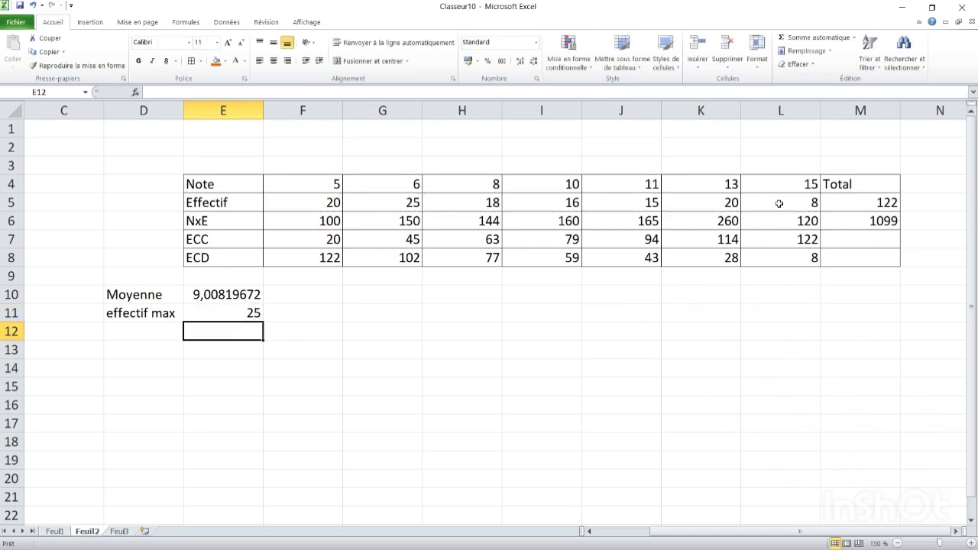
Label D12 "made" and make E12 reference the Note with the highest Effectif using =G4.
click(147, 330)
text(made)
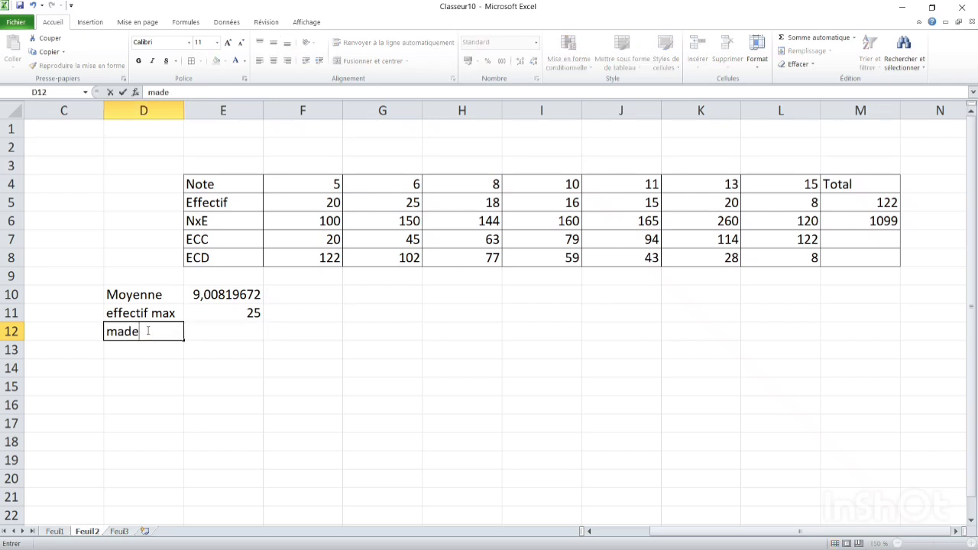
click(207, 332)
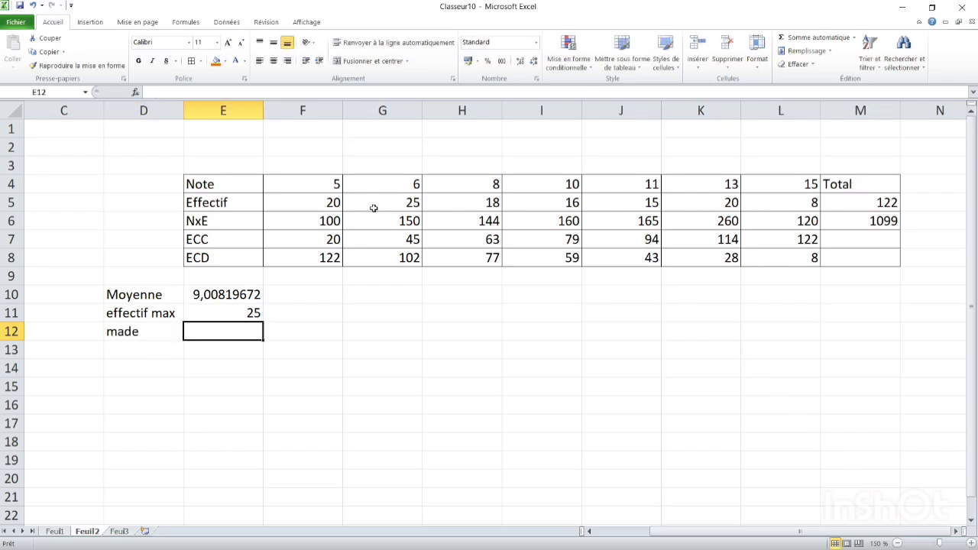
text(=)
click(384, 175)
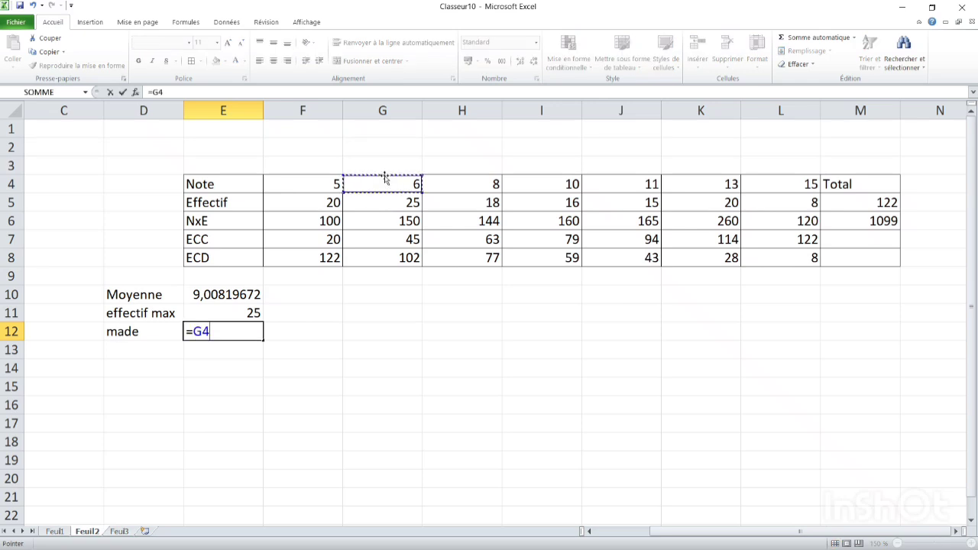
key(Return)
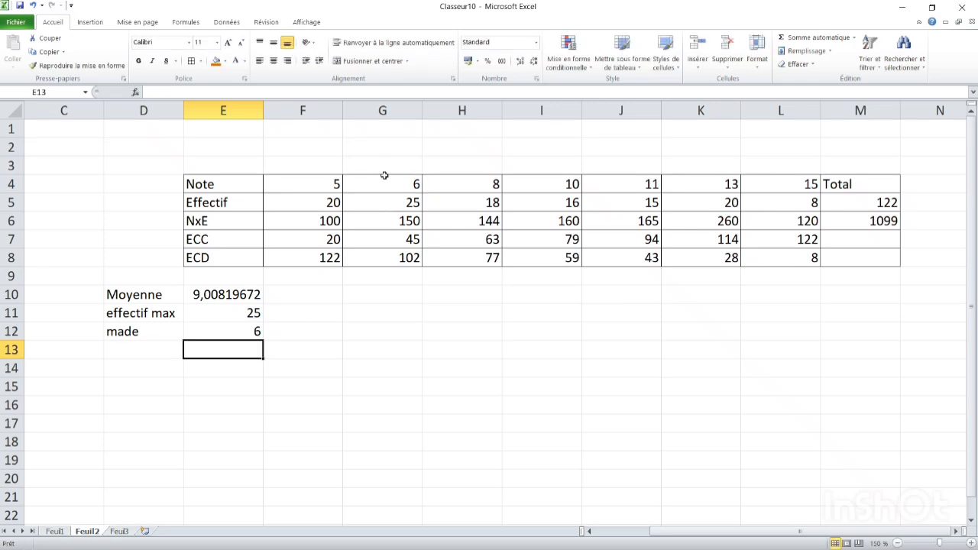